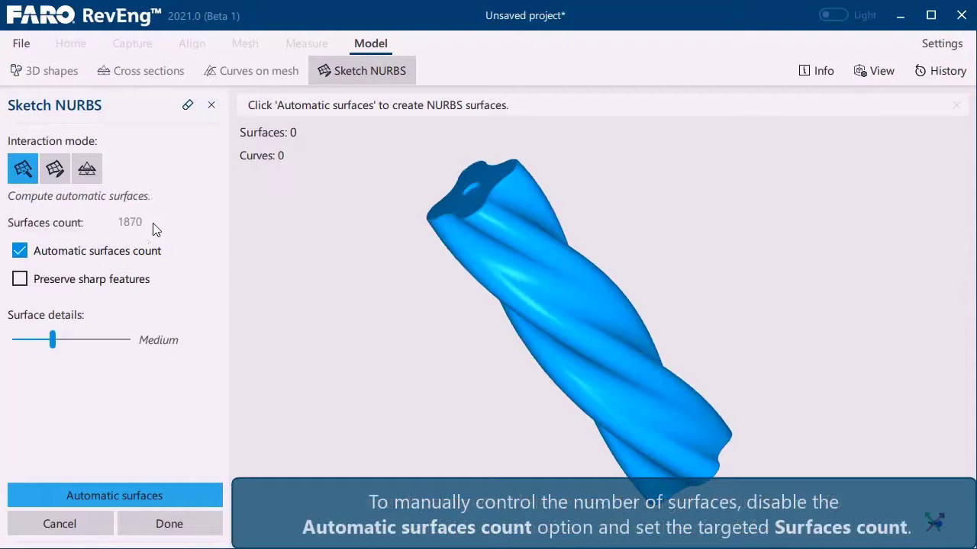
- Turn off the automatic surfaces count and set the surfaces count to 500
click(123, 254)
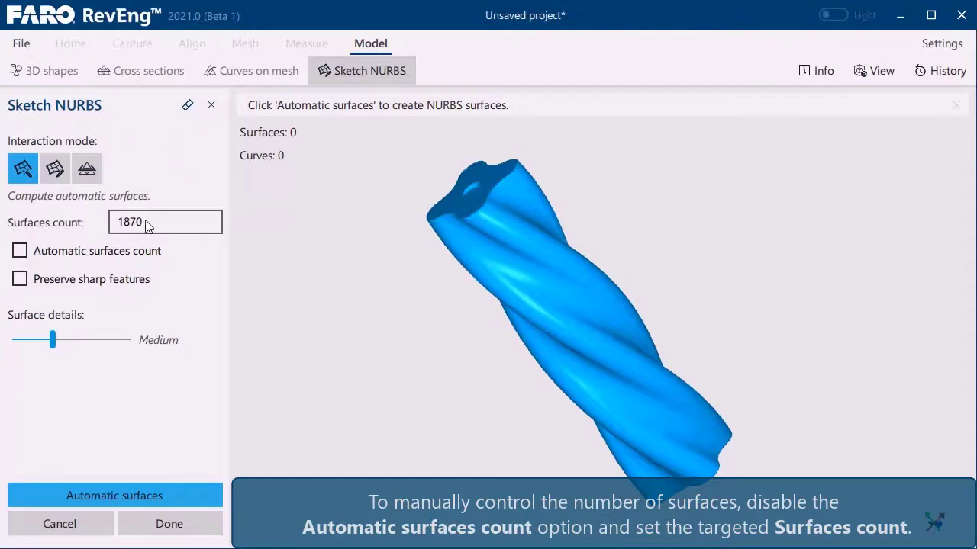
double_click(147, 226)
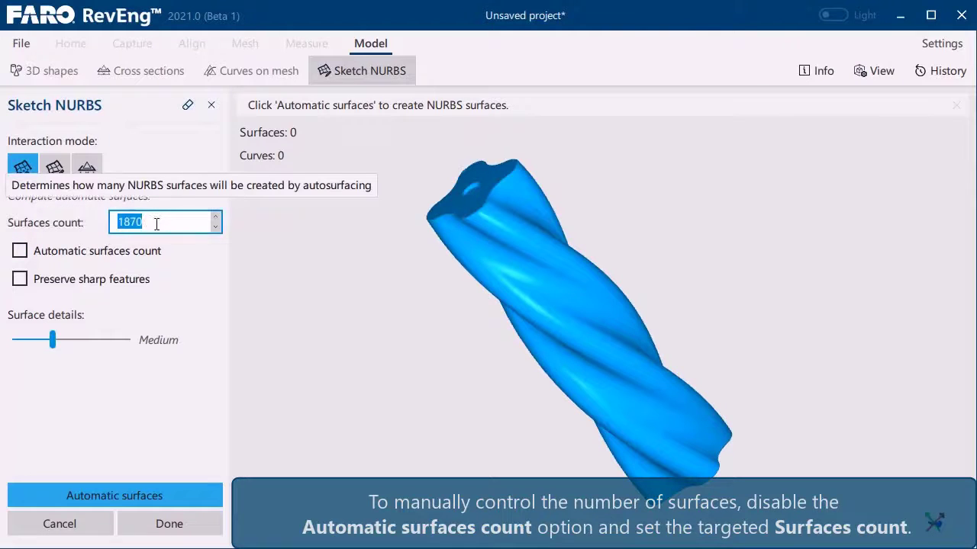
text(500)
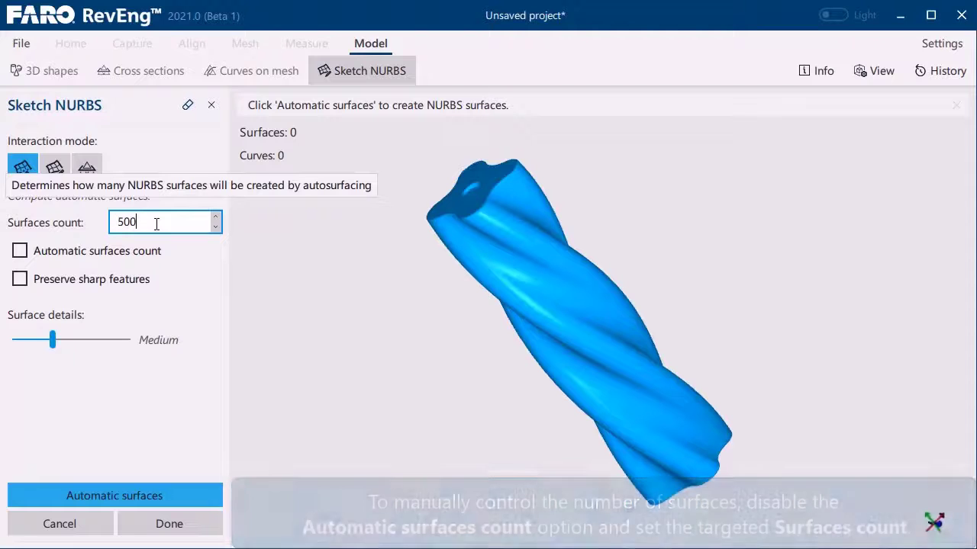
key(Return)
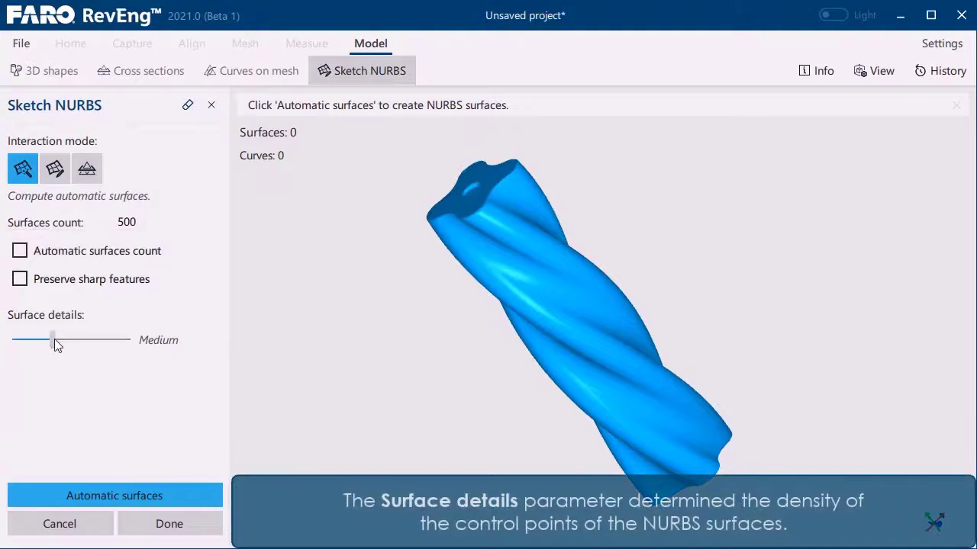
- Lower the surface details to Low and compute the automatic NURBS surfaces on the mesh
drag(56, 341, 29, 344)
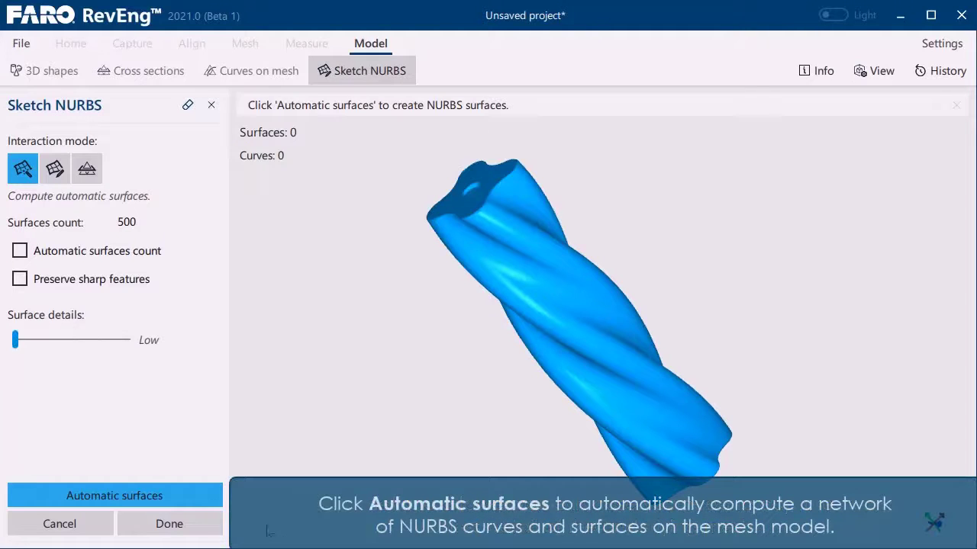
click(196, 497)
click(668, 343)
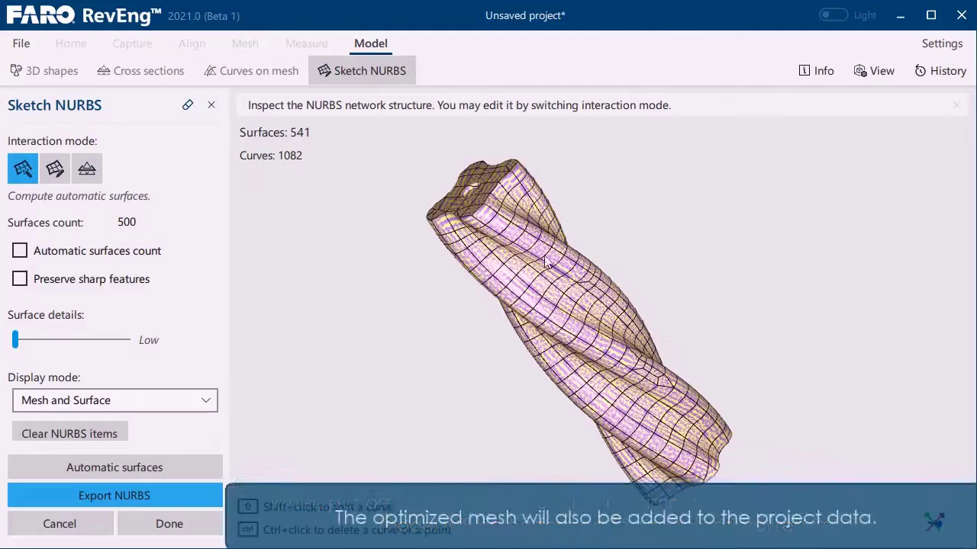
- Inspect the NURBS network over the mesh and compare the Mesh only and Surface only display modes
middle_drag(522, 409, 488, 320)
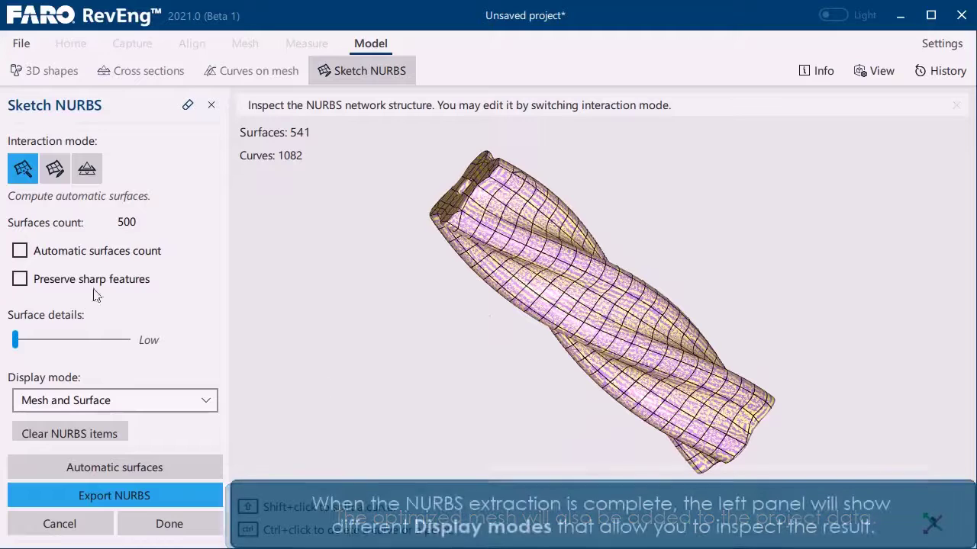
scroll(54, 320, down, 1)
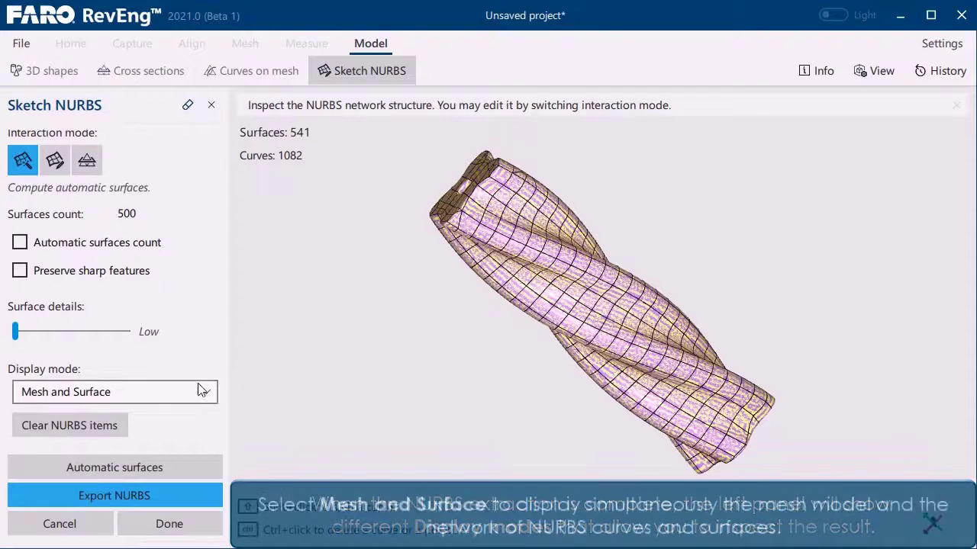
scroll(504, 195, up, 3)
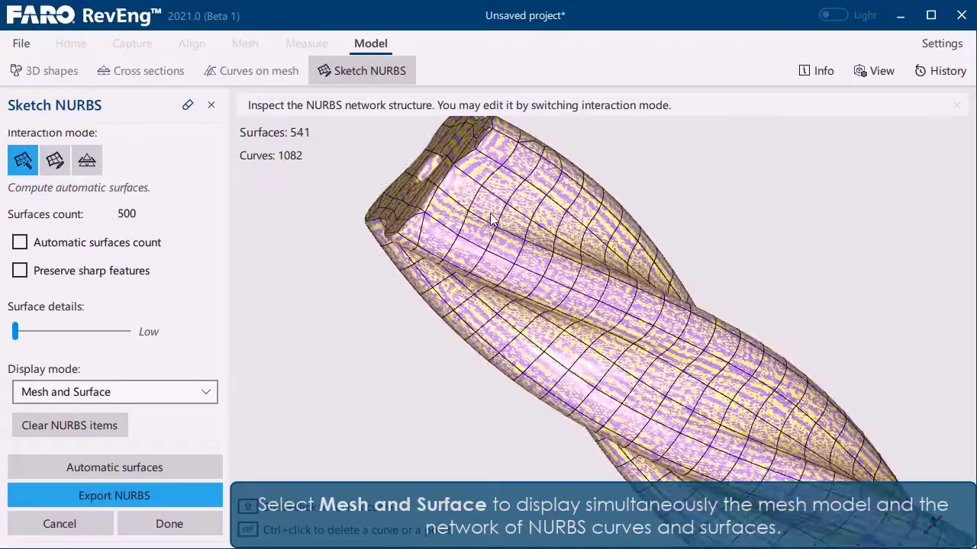
middle_drag(526, 282, 490, 278)
scroll(504, 302, down, 3)
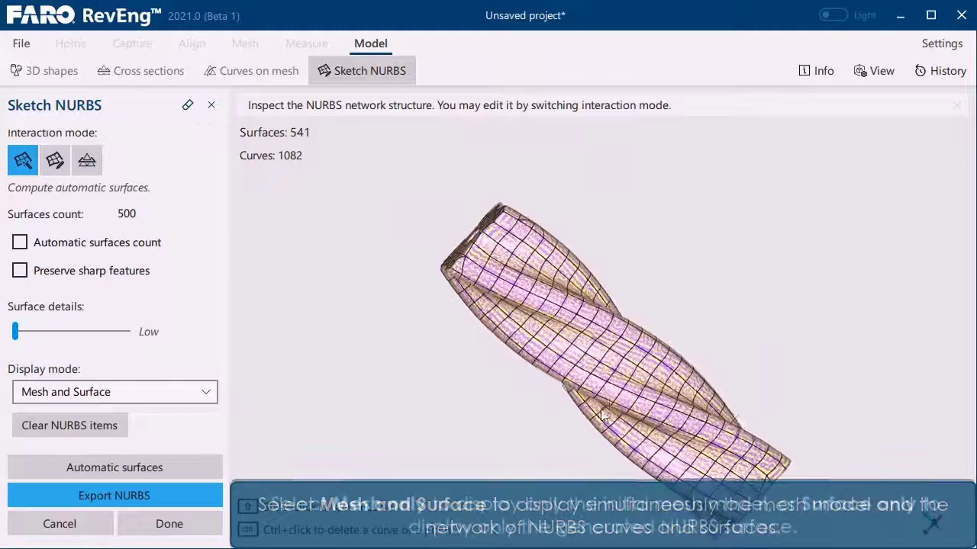
click(174, 405)
click(61, 398)
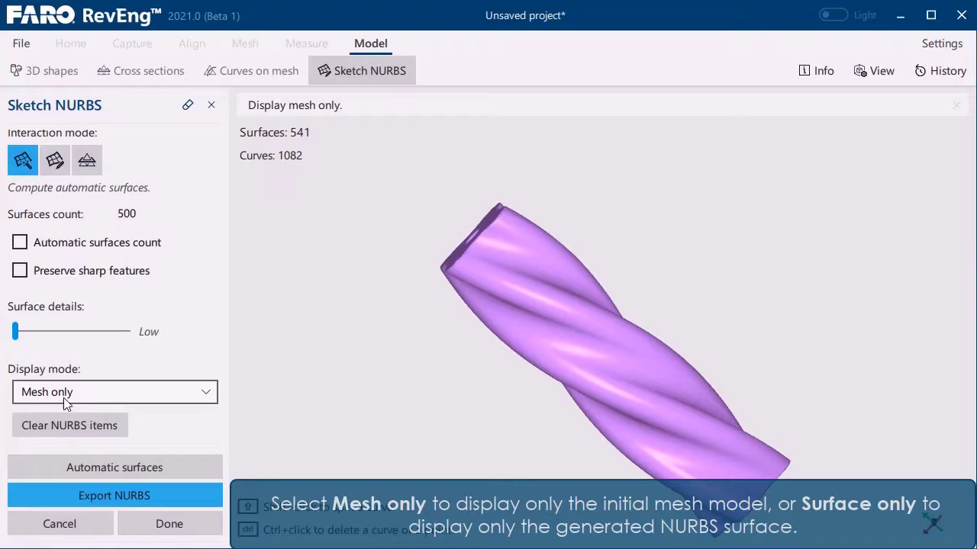
click(65, 402)
click(79, 431)
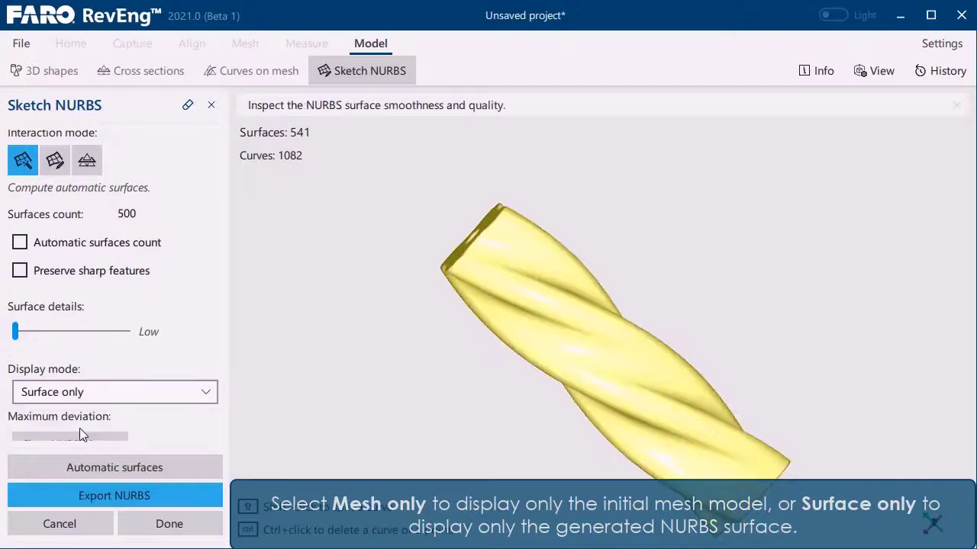
- Switch the display mode to Deviations and examine the color map around the model's end face
click(186, 395)
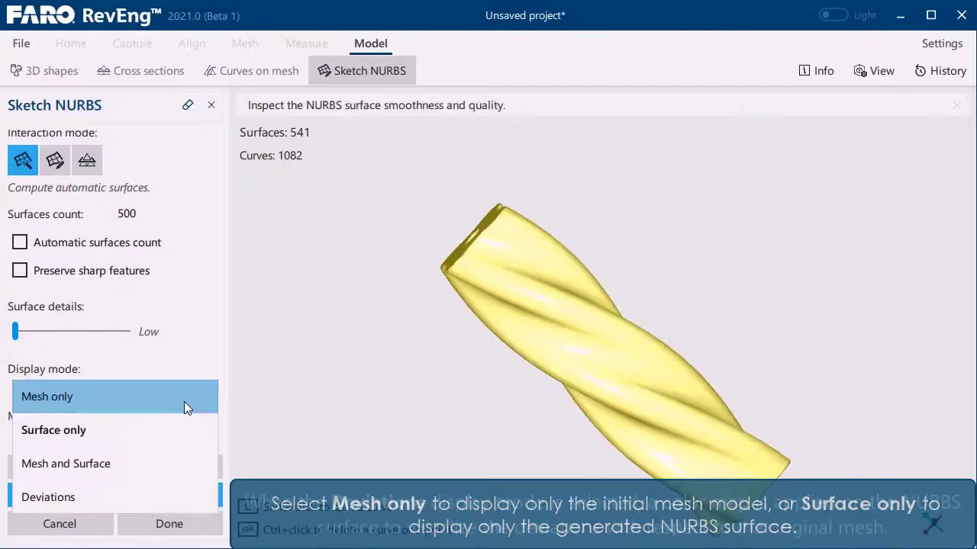
click(125, 493)
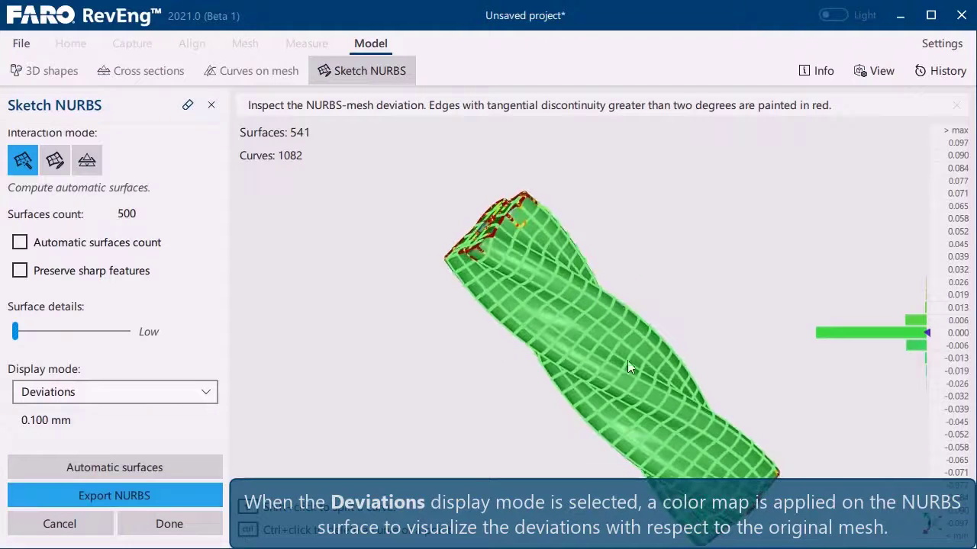
drag(627, 360, 692, 242)
scroll(572, 303, up, 5)
drag(572, 302, 604, 406)
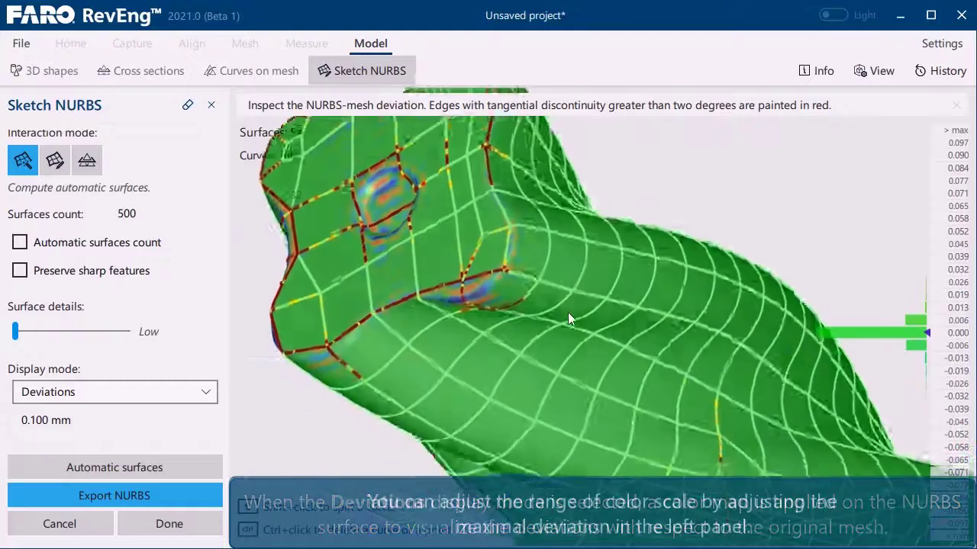
mouse_move(567, 312)
mouse_down()
mouse_move(576, 234)
mouse_move(548, 326)
mouse_move(567, 300)
mouse_up()
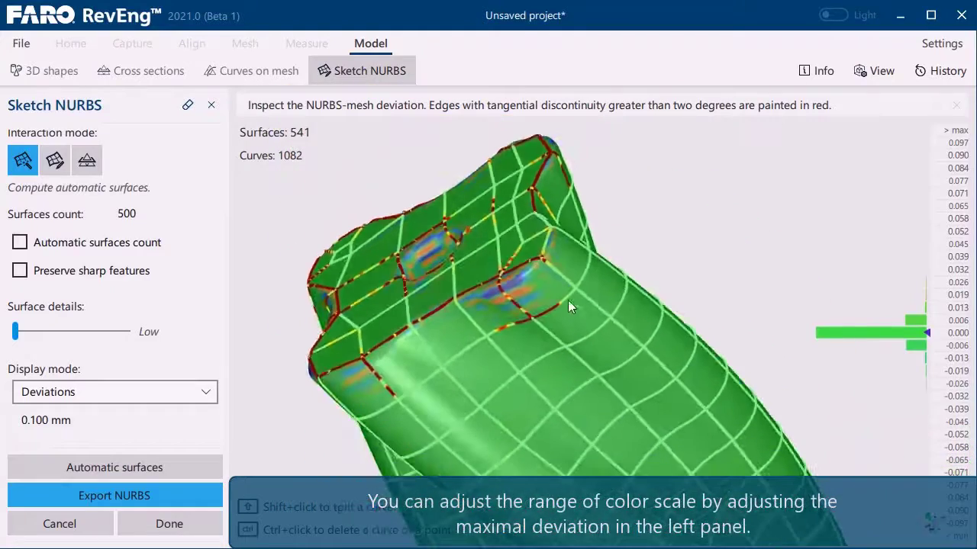
scroll(535, 299, up, 2)
scroll(513, 264, up, 1)
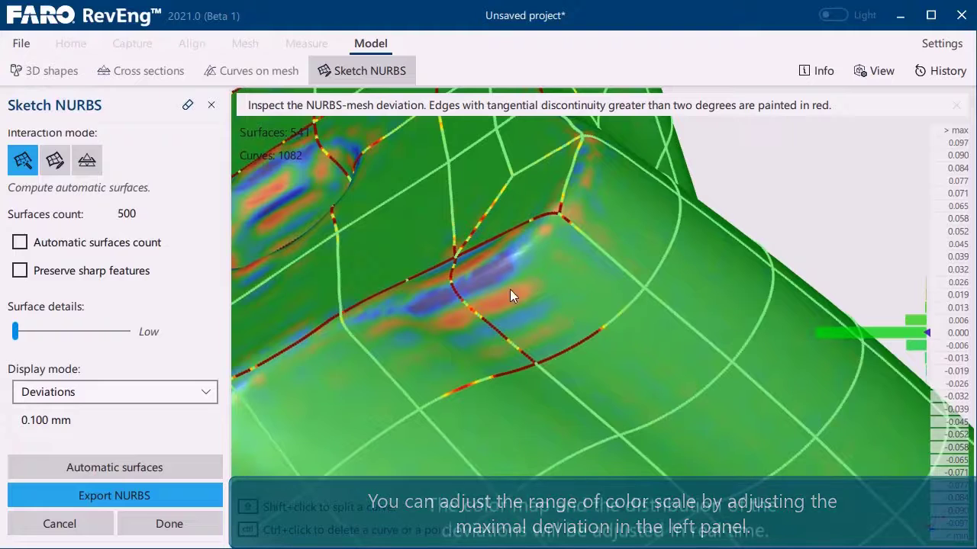
- Set the maximum deviation of the color map to 0.05 mm
click(86, 424)
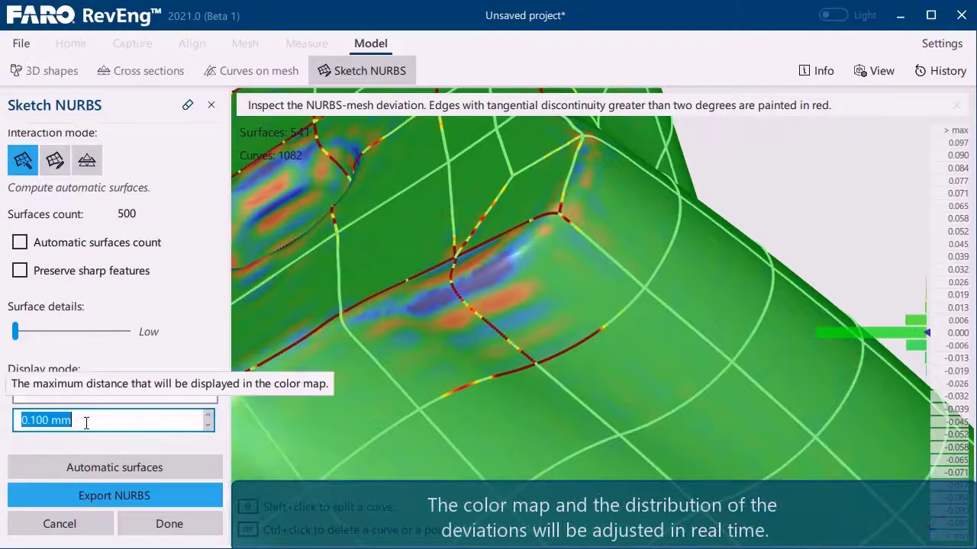
text(0)
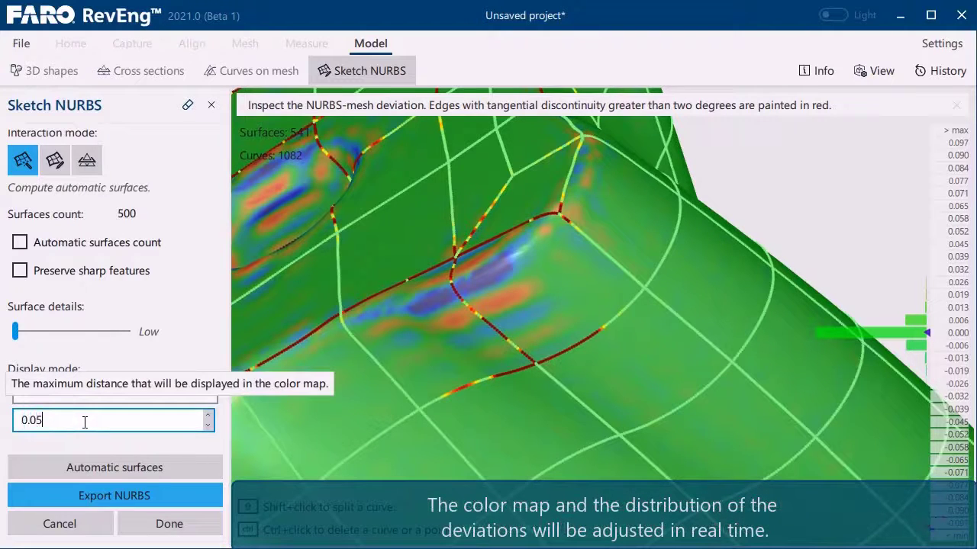
text(.05)
key(Return)
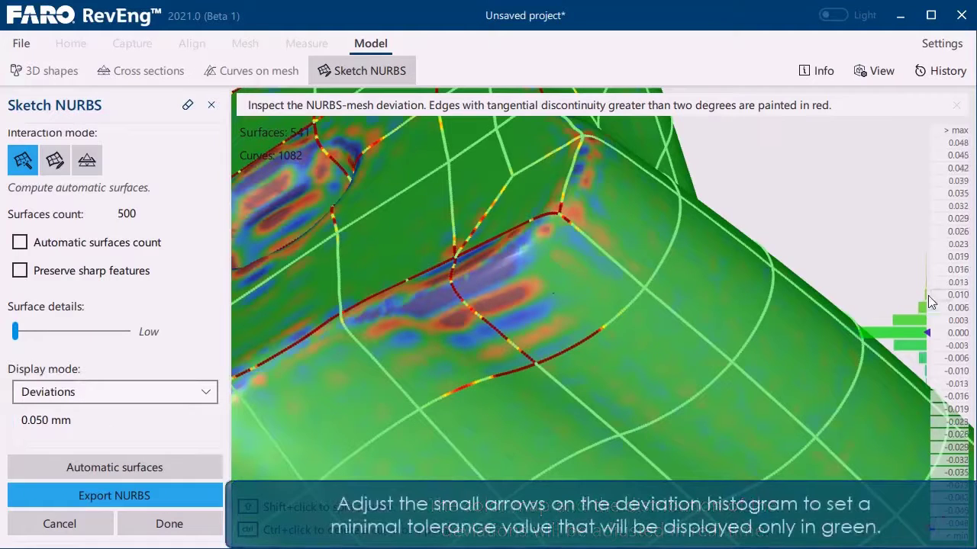
- Adjust the tolerance markers on the deviation histogram to about ±0.01 mm
mouse_move(929, 334)
drag(930, 334, 927, 269)
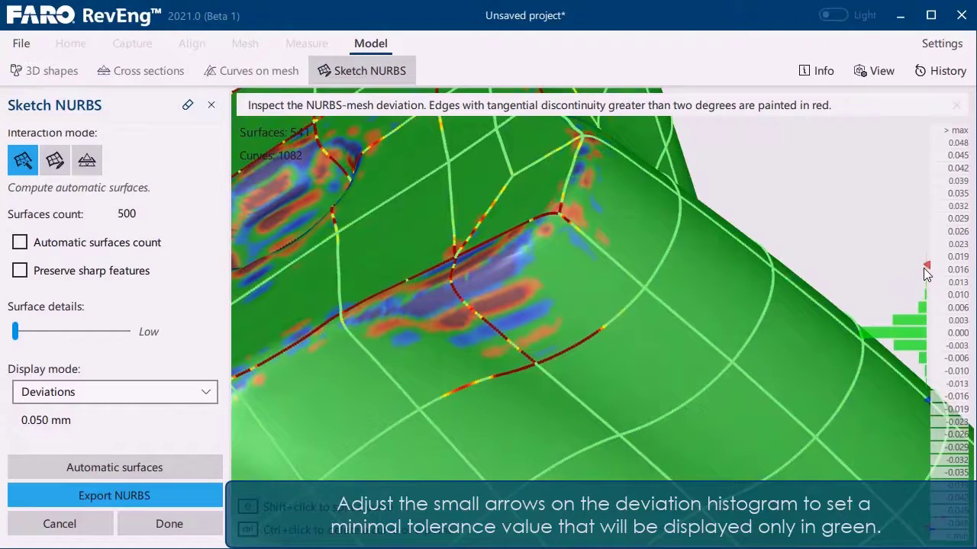
drag(927, 272, 931, 293)
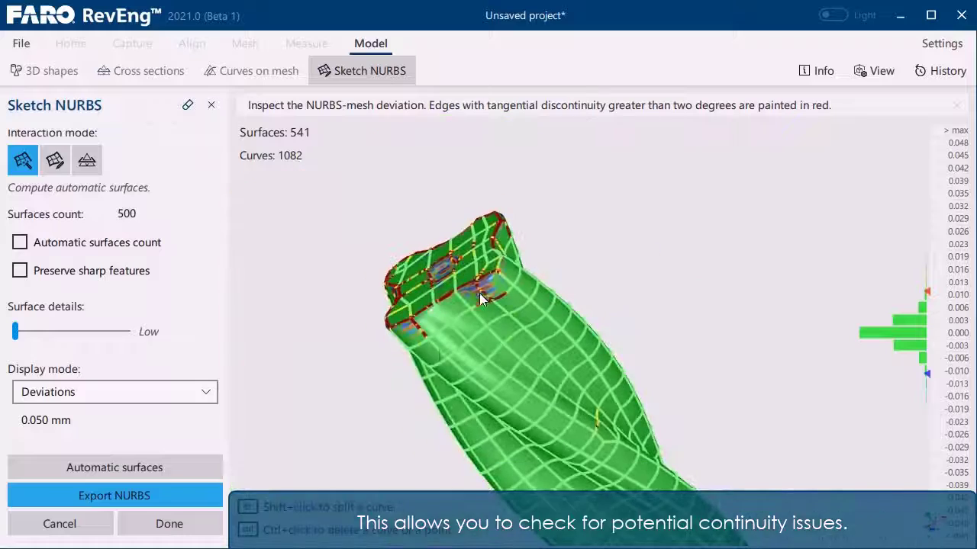
- Switch to sketching curves with the mouse, then add a control point and relocate neighbouring points onto the end face's rim
middle_drag(497, 326, 709, 267)
scroll(604, 257, up, 4)
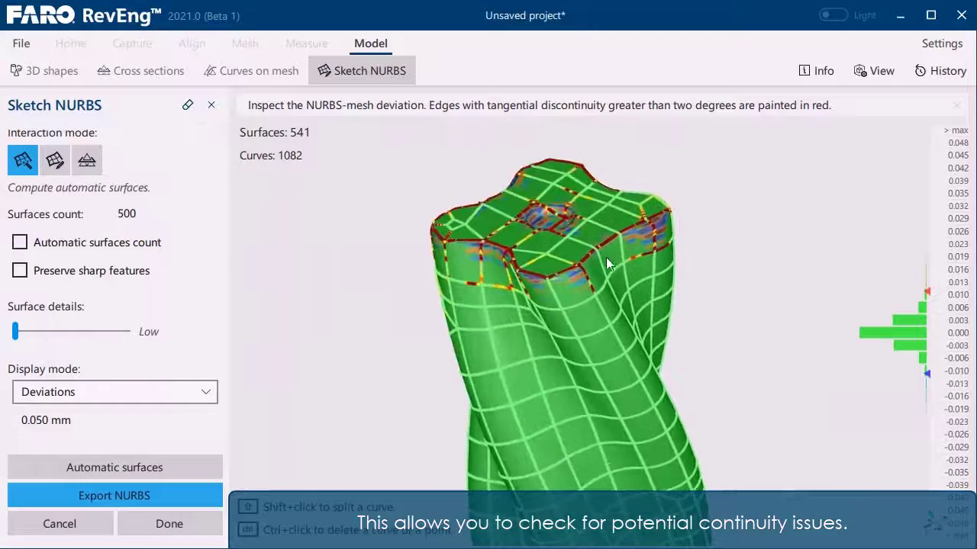
middle_drag(677, 318, 608, 274)
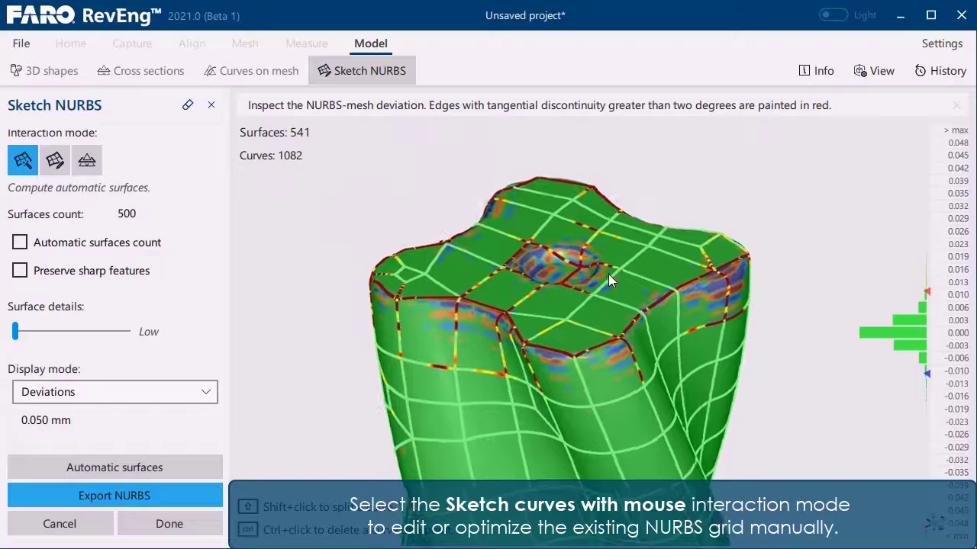
click(55, 161)
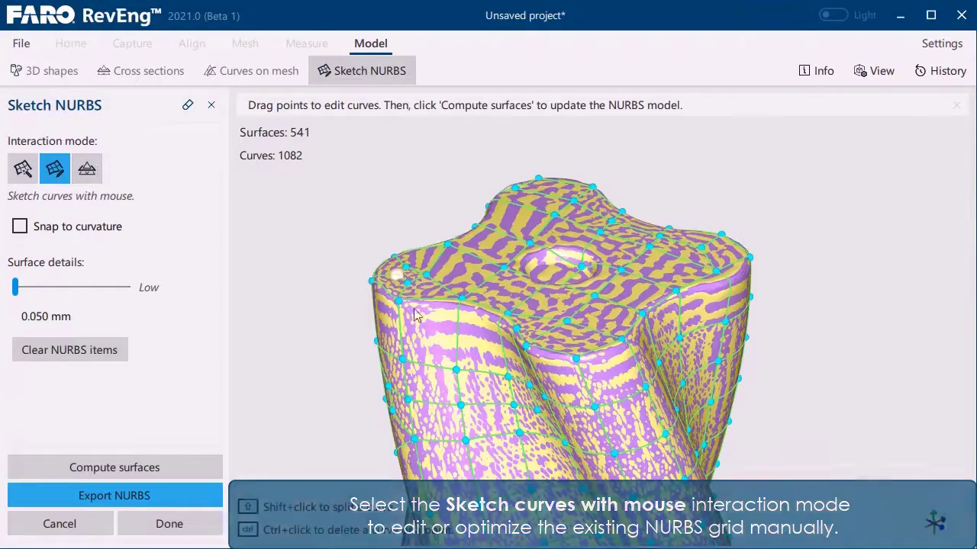
scroll(473, 305, up, 5)
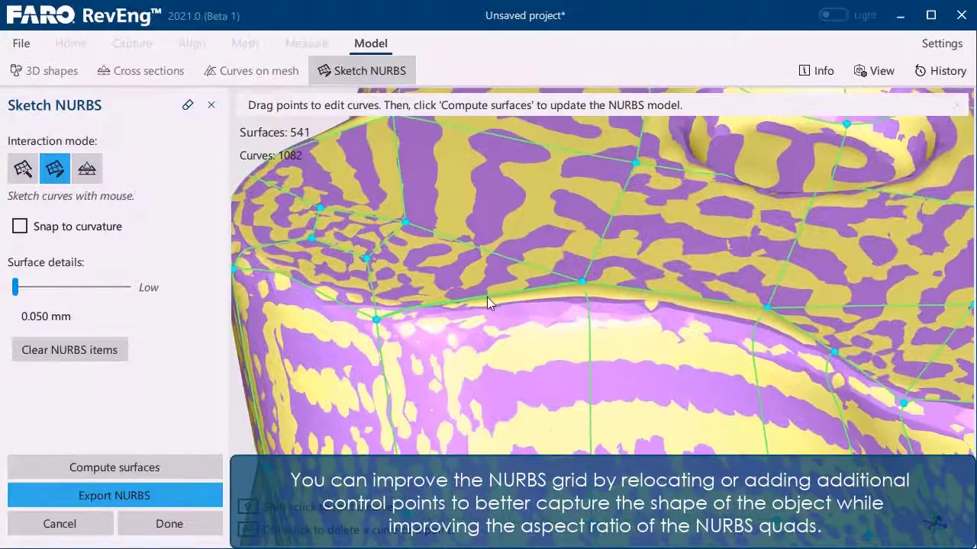
drag(486, 298, 481, 306)
drag(375, 320, 368, 314)
drag(581, 282, 591, 304)
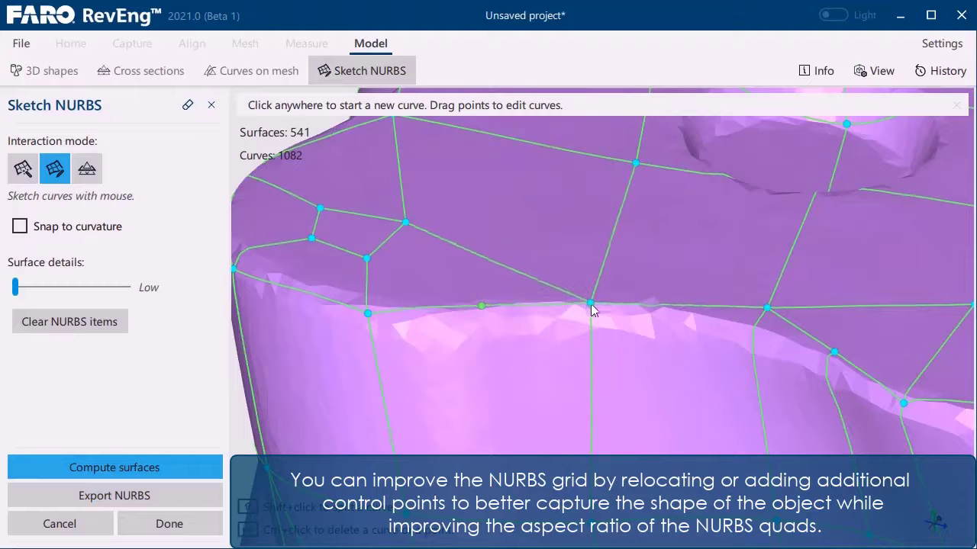
drag(769, 309, 835, 358)
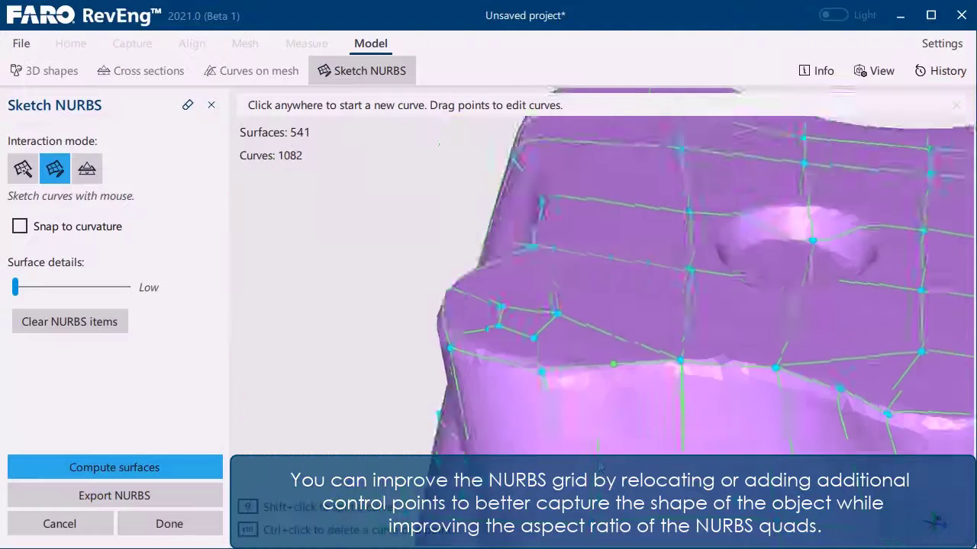
- Move the corner point of the adjacent rounded lobe onto the rim and add a control point beside it
drag(632, 317, 632, 312)
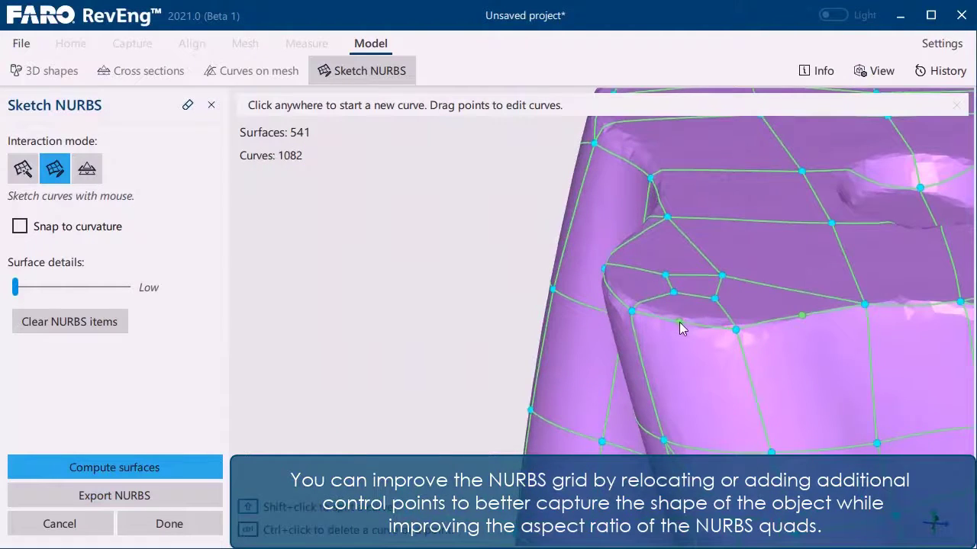
scroll(680, 321, down, 4)
middle_drag(680, 322, 778, 439)
scroll(562, 307, up, 4)
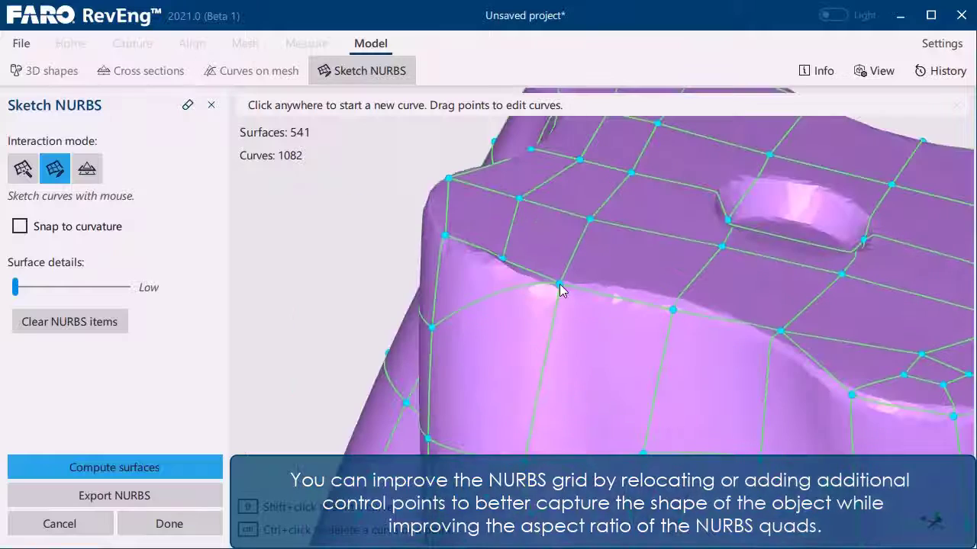
click(501, 265)
key(Escape)
click(503, 261)
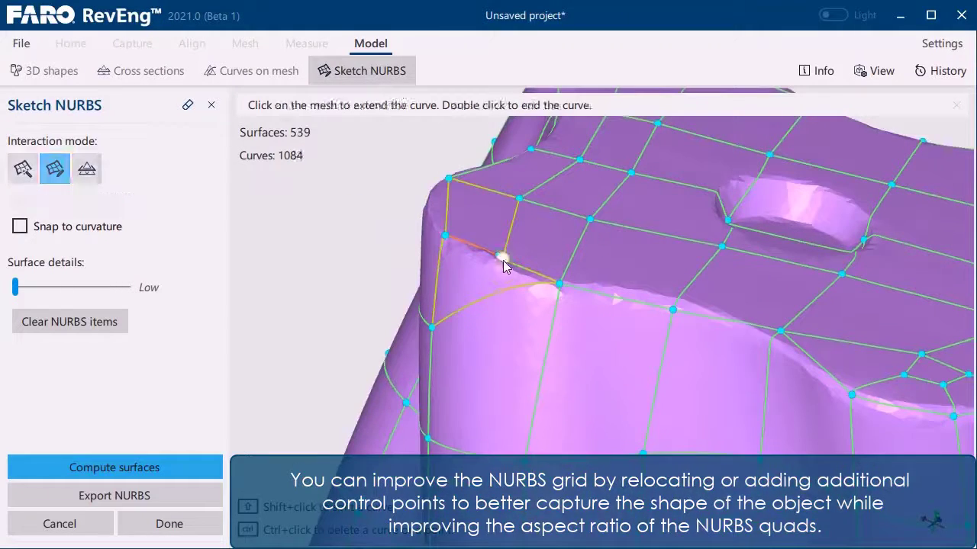
key(ctrl+z)
key(ctrl+z)
- Add and reposition control points along the next lobes so their curves follow the end face's rim
scroll(497, 267, down, 4)
middle_drag(497, 267, 703, 391)
scroll(704, 390, up, 4)
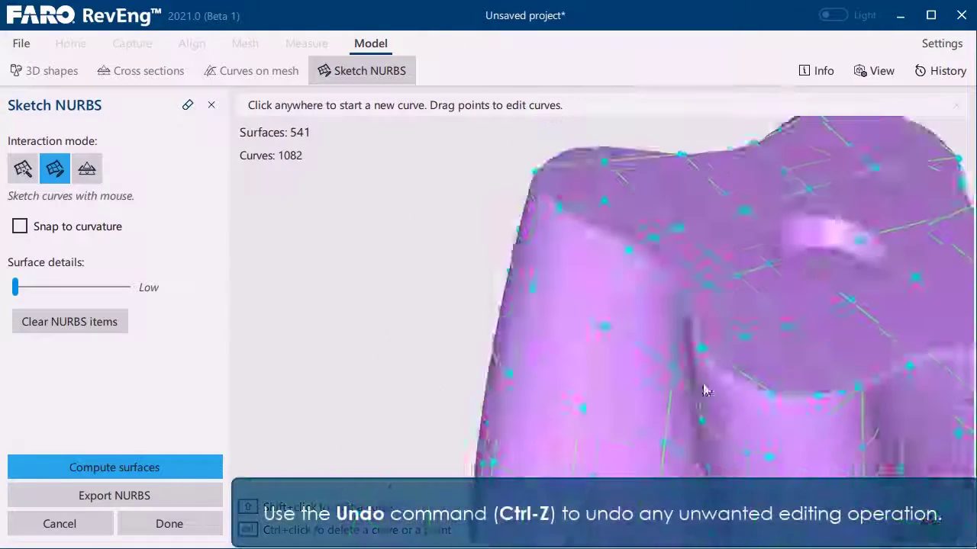
scroll(713, 382, up, 5)
middle_drag(741, 364, 563, 337)
shift+click(498, 251)
drag(499, 252, 459, 289)
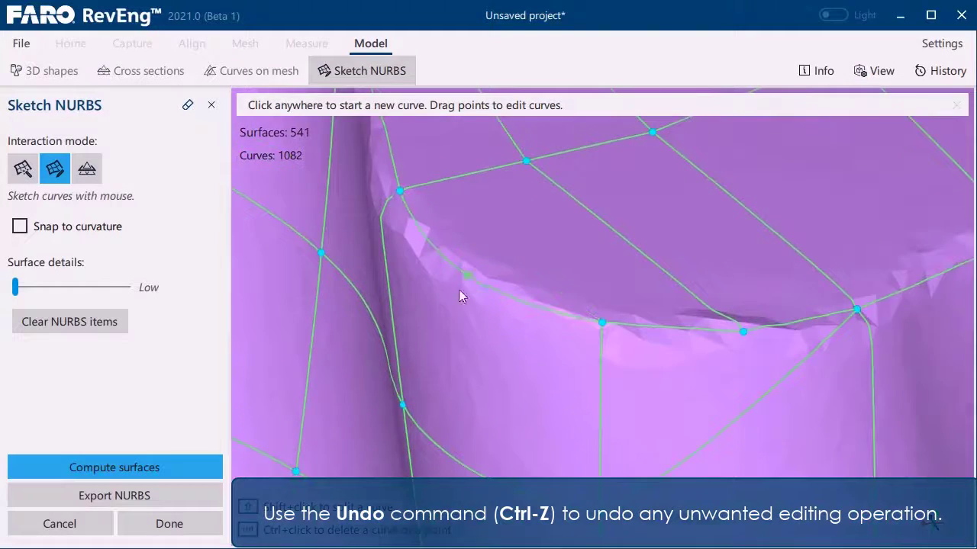
scroll(459, 291, down, 5)
shift+click(492, 217)
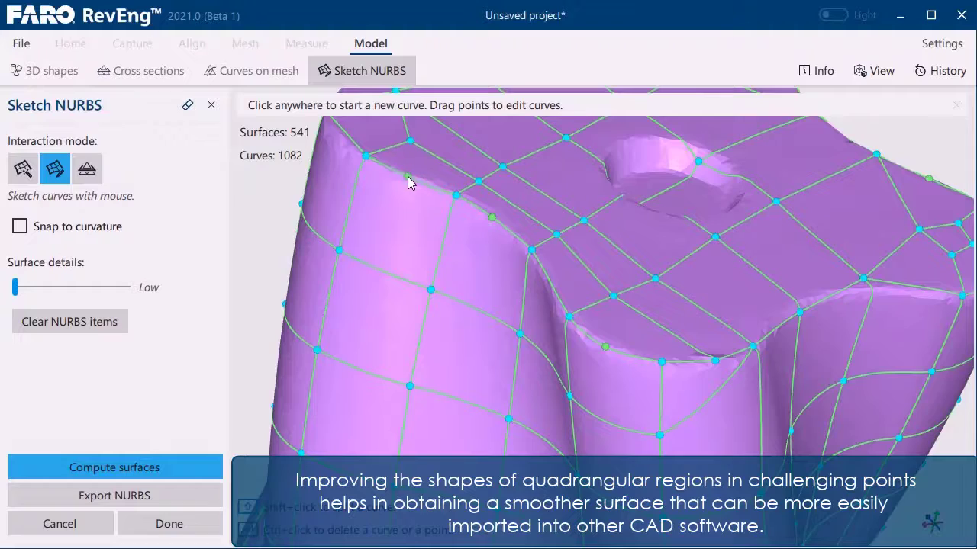
- Move two corner points of the following lobe onto the rim and add intermediate control points between them
scroll(407, 178, down, 5)
middle_drag(409, 180, 616, 380)
scroll(617, 380, up, 5)
middle_drag(802, 397, 581, 368)
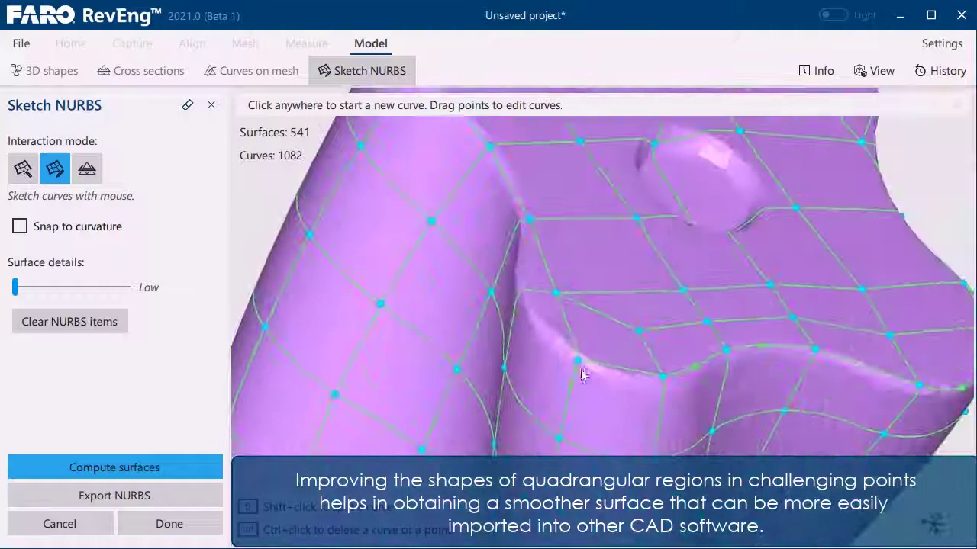
drag(579, 362, 619, 373)
shift+click(615, 365)
drag(556, 293, 531, 314)
shift+click(532, 272)
drag(531, 273, 519, 270)
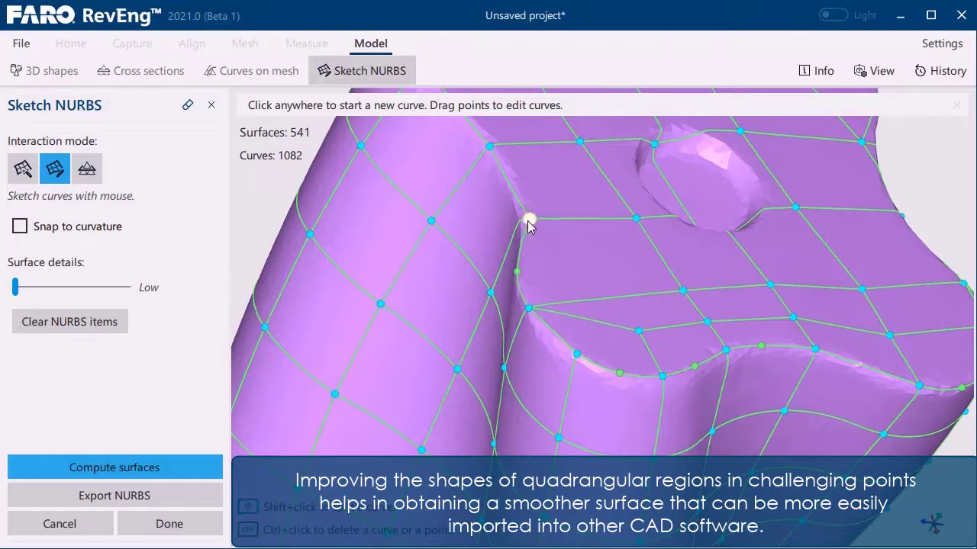
- Shift the corner point at the concave groove slightly outward onto the end face's rim
drag(528, 219, 522, 219)
scroll(513, 184, down, 4)
middle_drag(513, 184, 633, 294)
scroll(632, 295, up, 5)
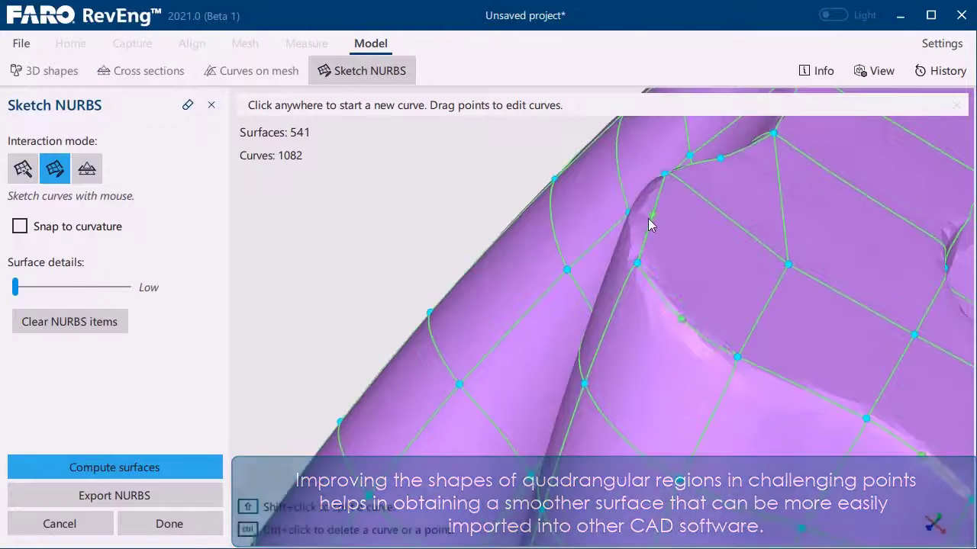
- Recompute the NURBS surfaces from the edited curve network and return to the automatic surfaces mode
scroll(634, 209, down, 8)
scroll(587, 348, up, 5)
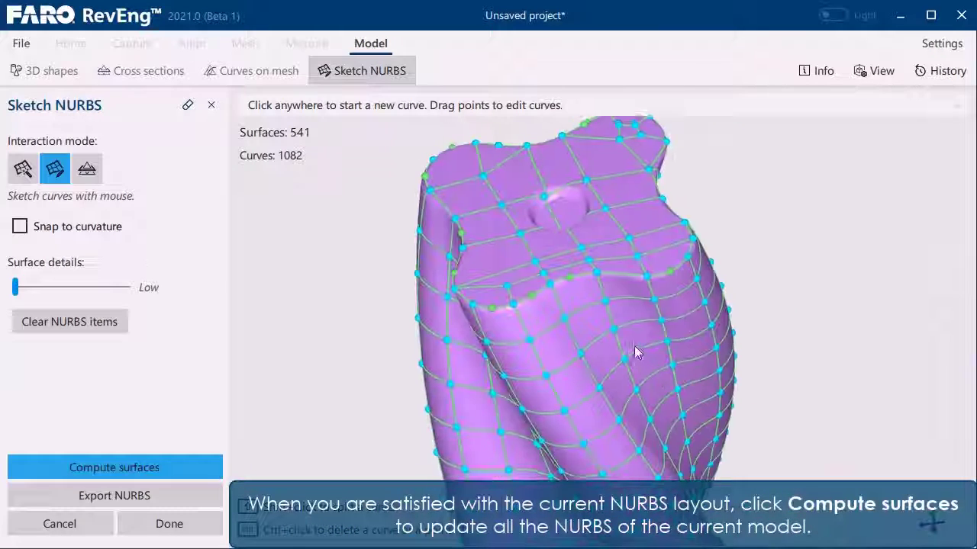
click(133, 468)
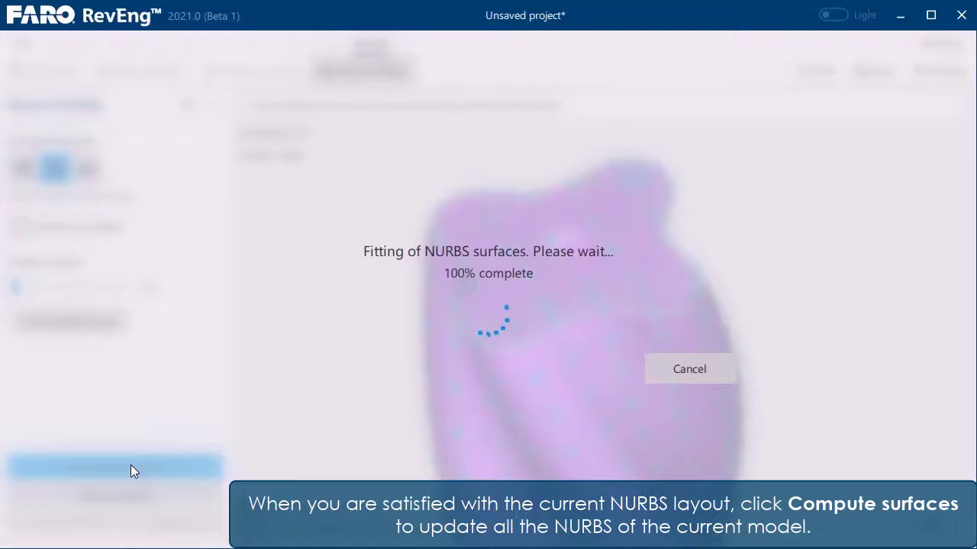
click(23, 168)
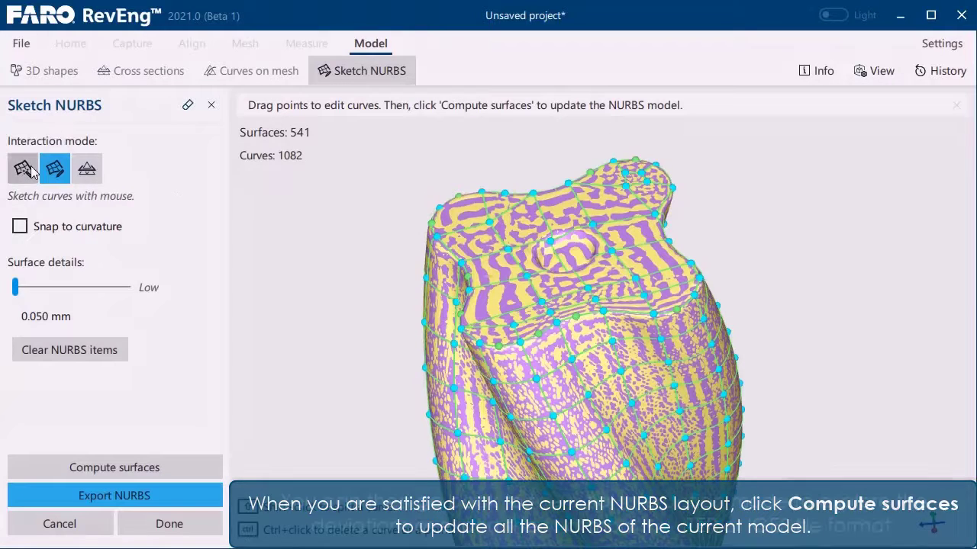